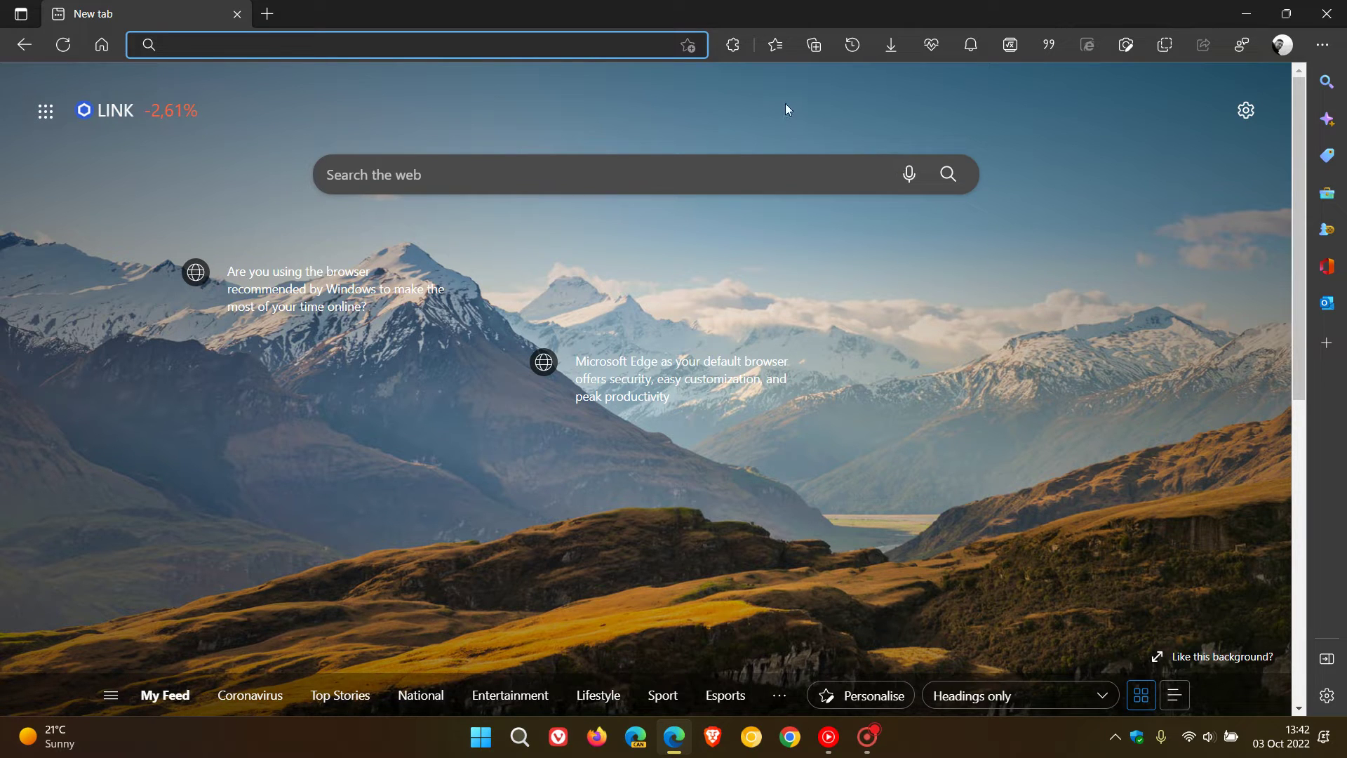
Open the saved Hardware Unboxed channel from Favourites and follow it as a creator
click(775, 46)
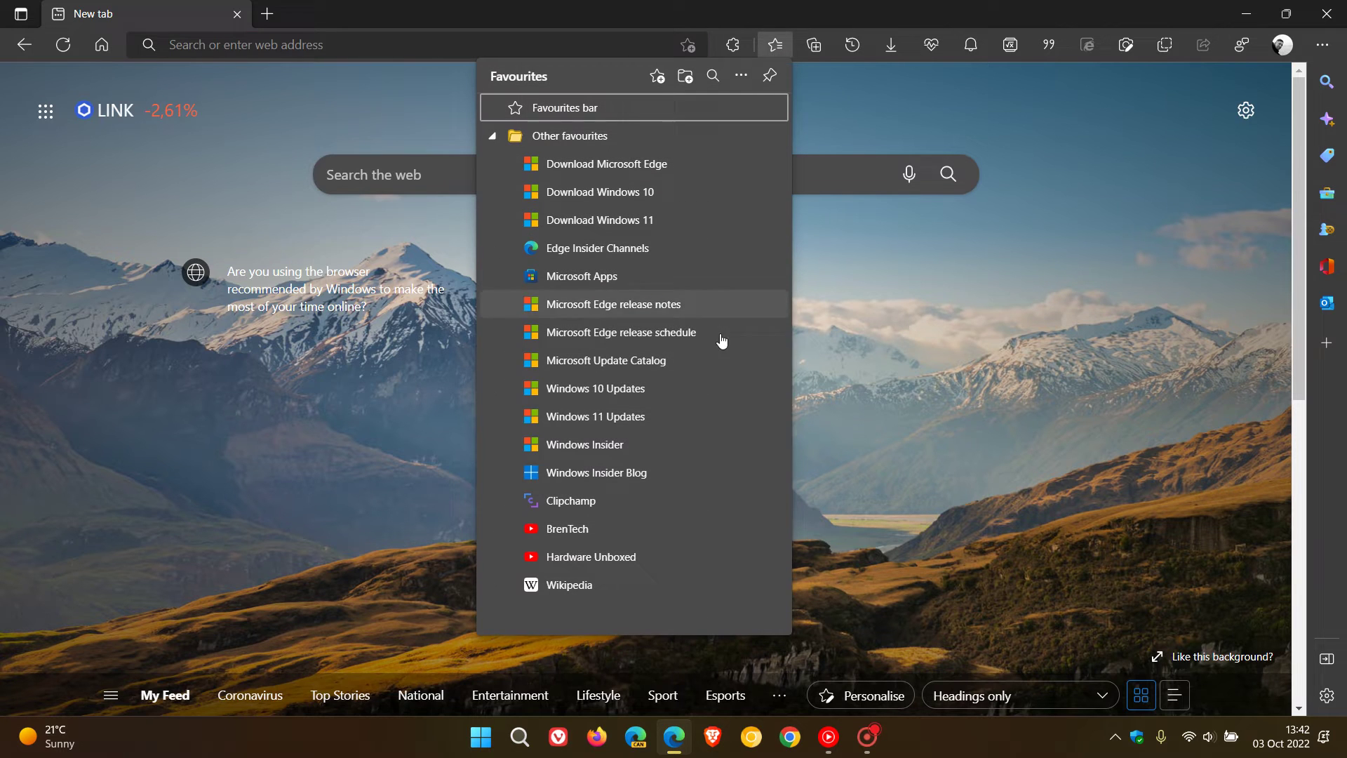
click(705, 555)
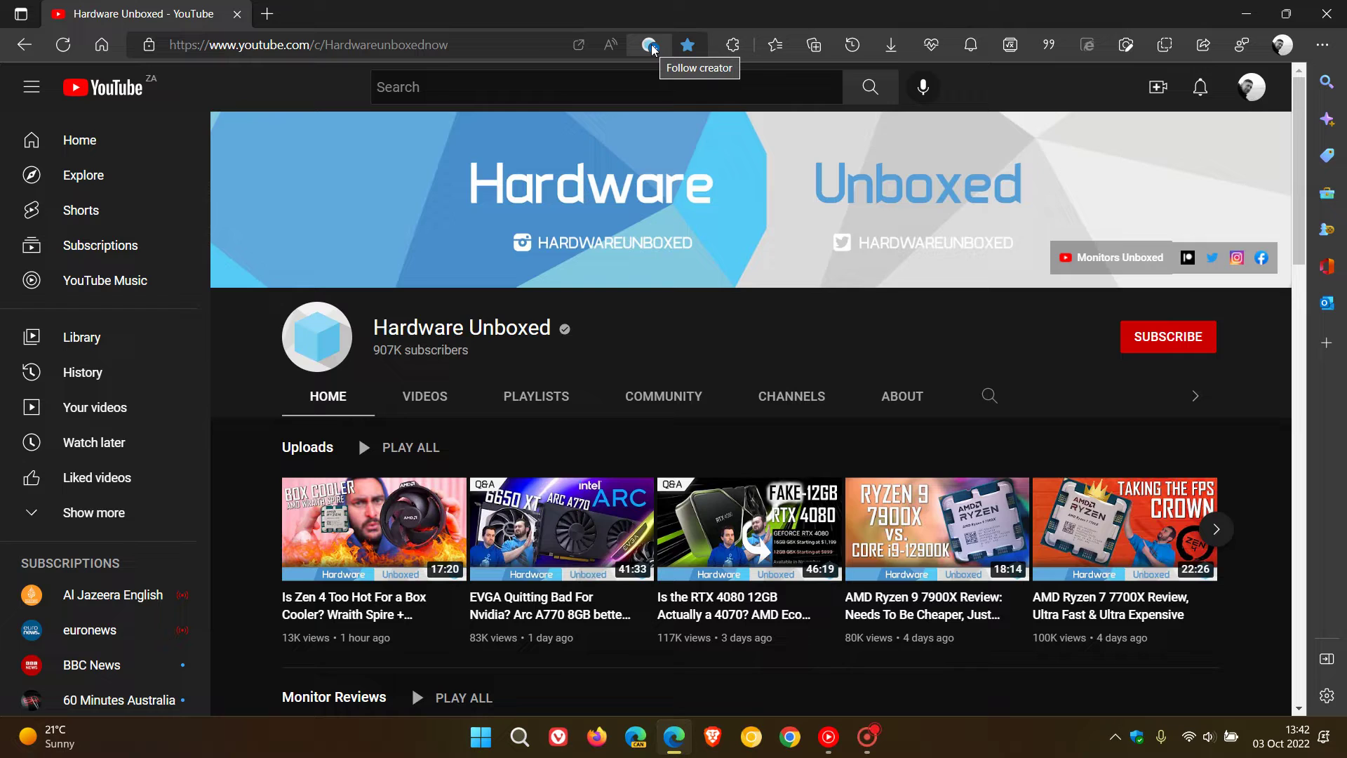
click(650, 46)
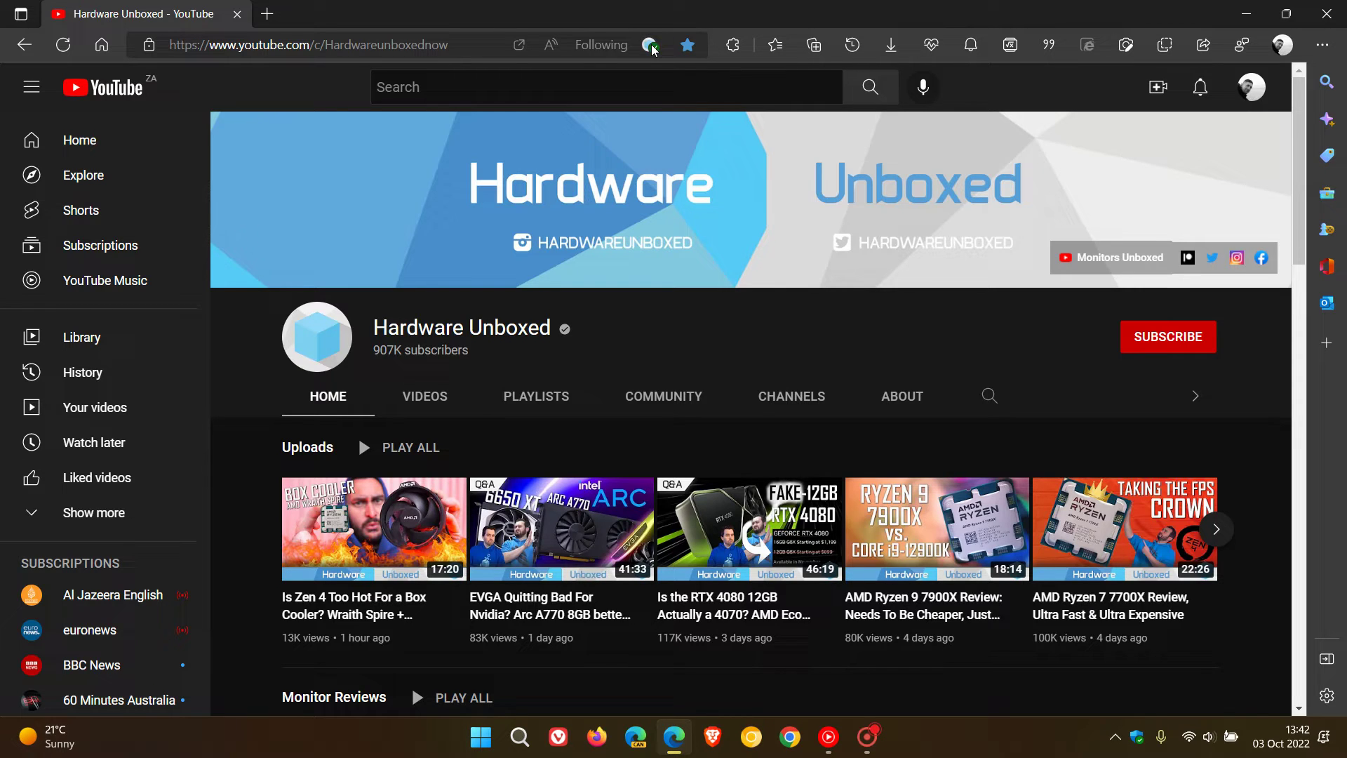
click(652, 46)
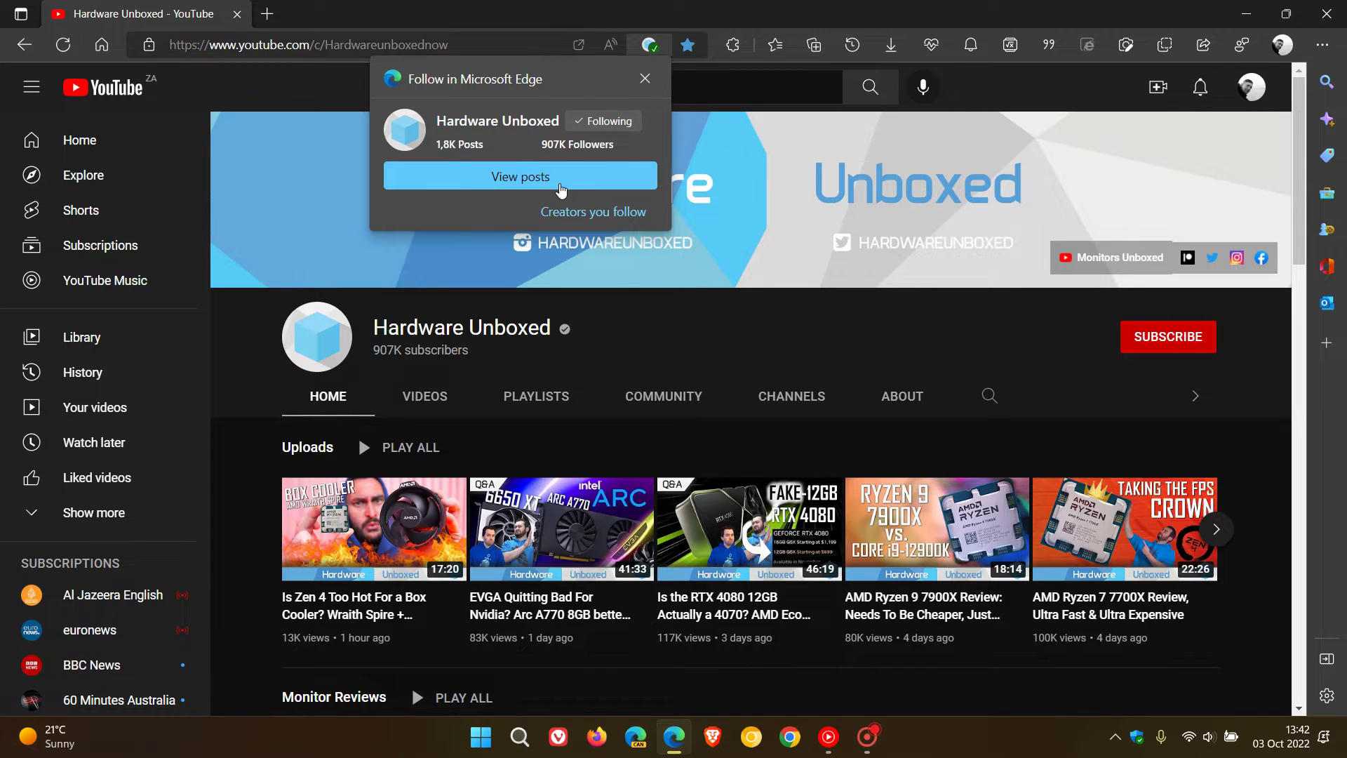
Show Hardware Unboxed's posts in the side panel and scroll through the Recent posts list
click(561, 188)
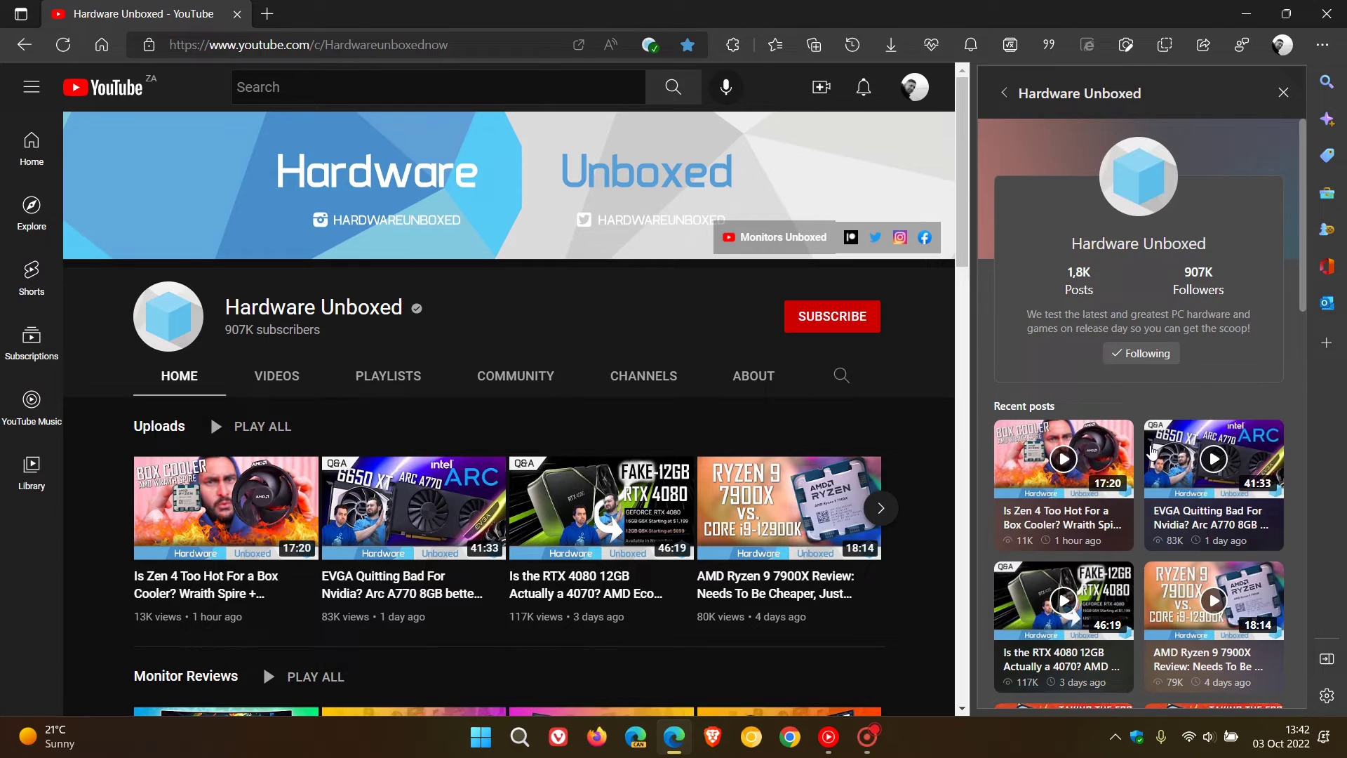
scroll(1154, 454, down, 10)
scroll(1153, 455, down, 5)
scroll(1136, 407, up, 15)
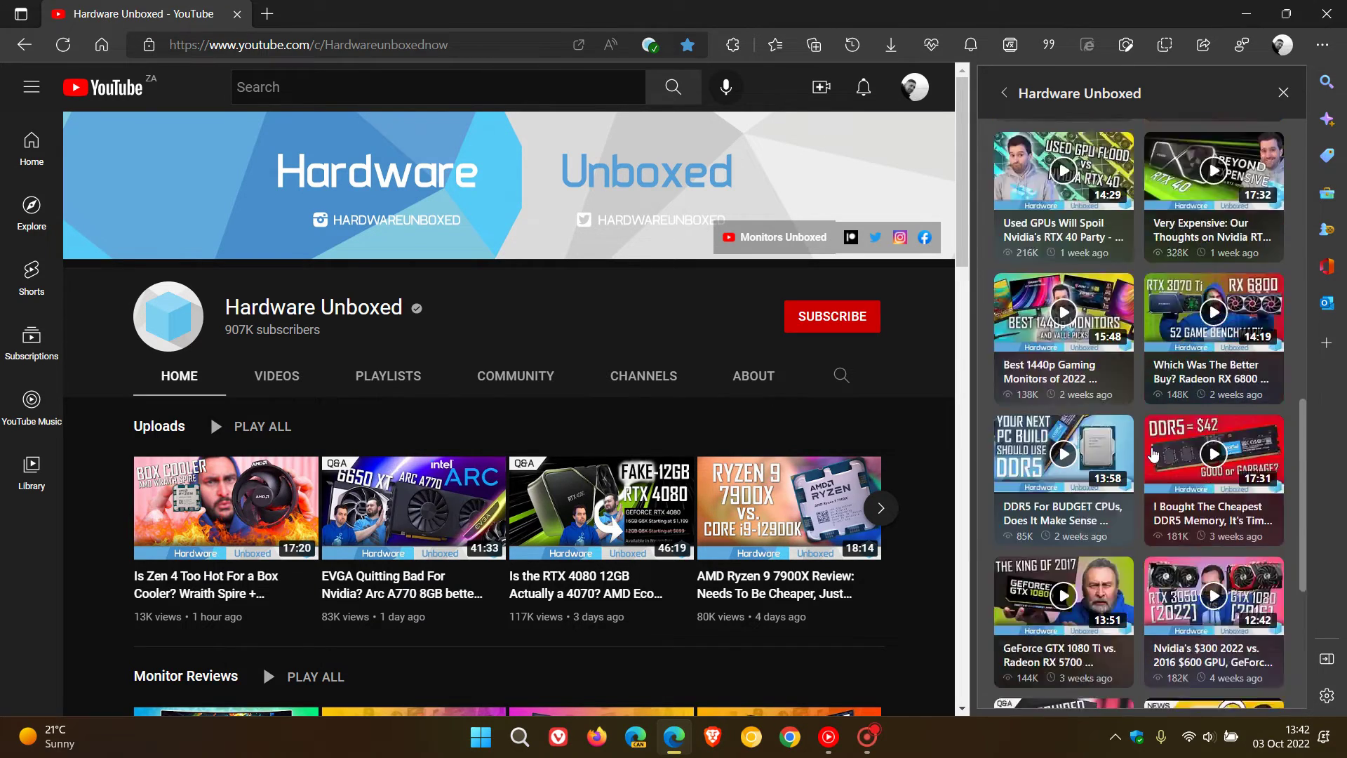
scroll(1094, 393, up, 1)
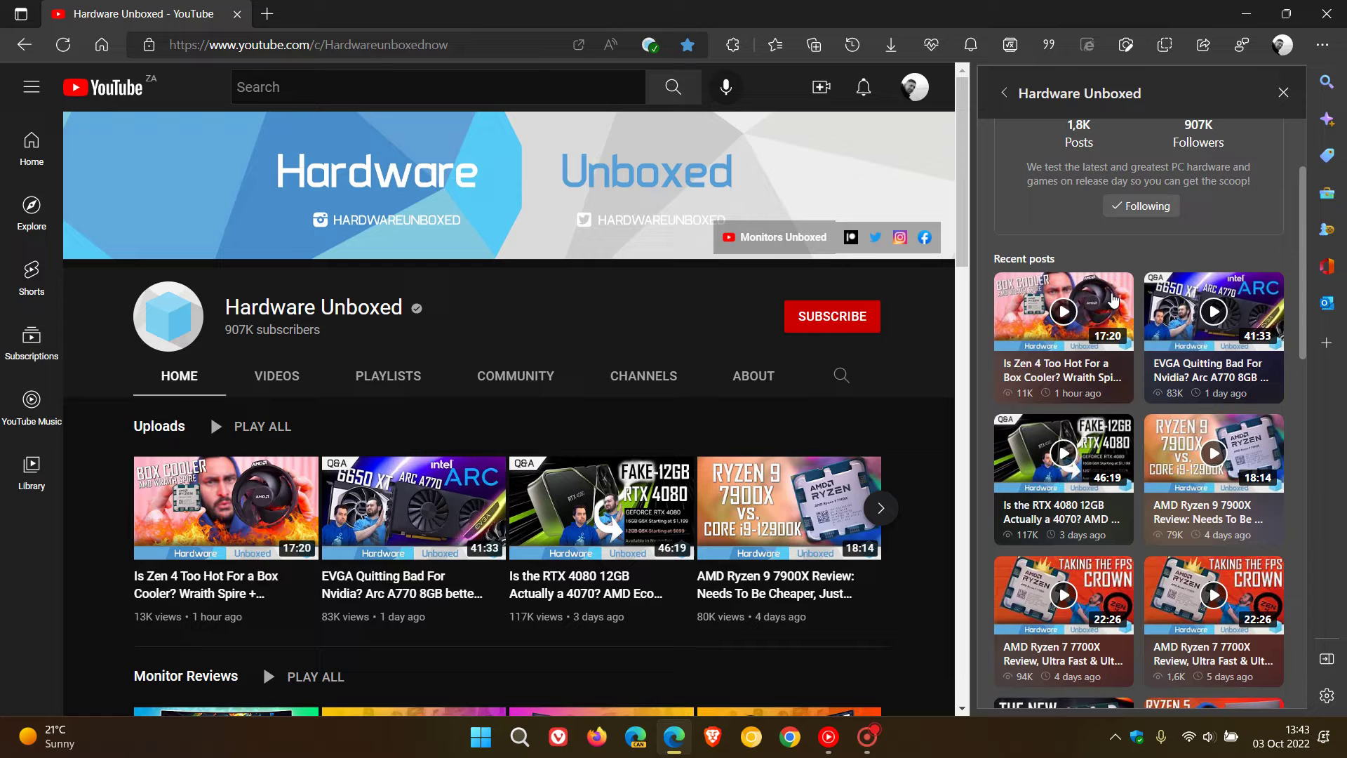
scroll(1103, 380, up, 3)
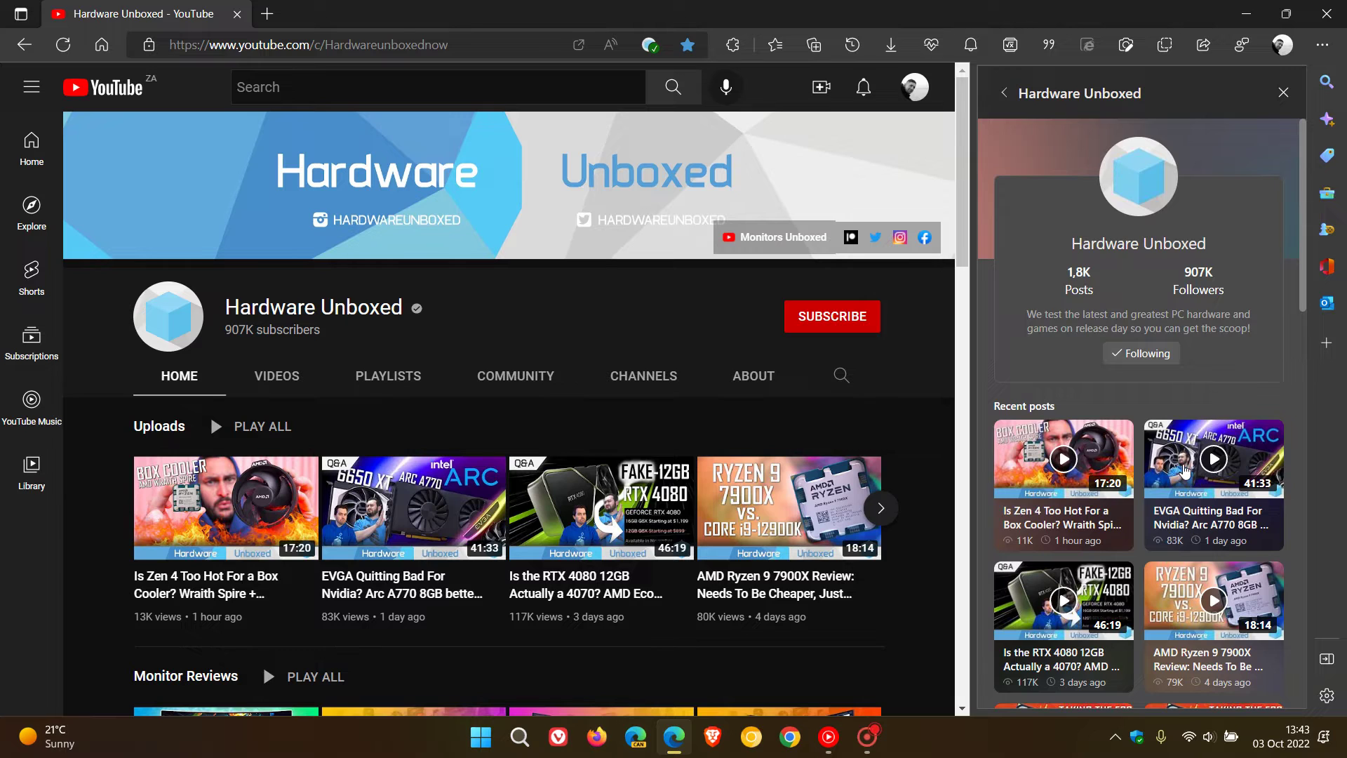
scroll(1184, 469, down, 2)
scroll(1184, 469, up, 2)
List the creators you follow, showing only Hardware Unboxed with 907K followers
click(651, 53)
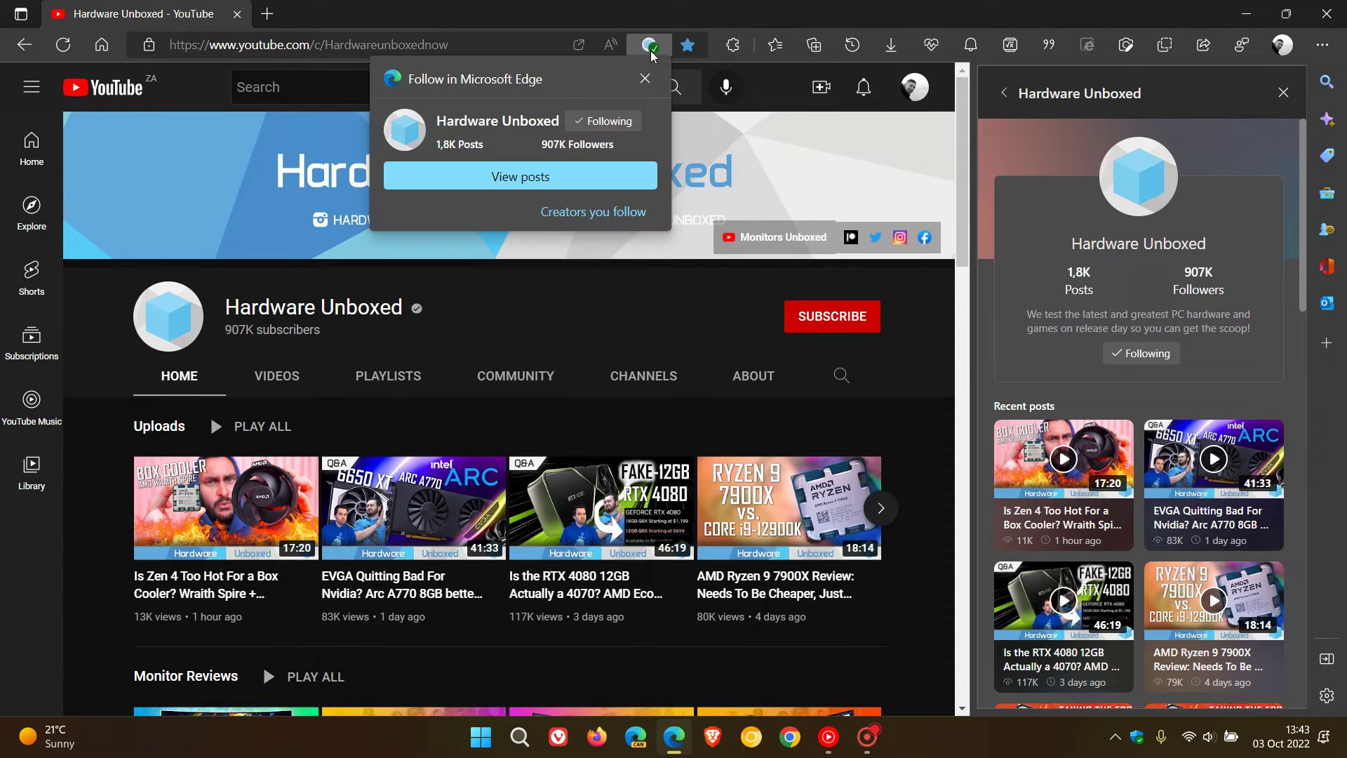
click(602, 213)
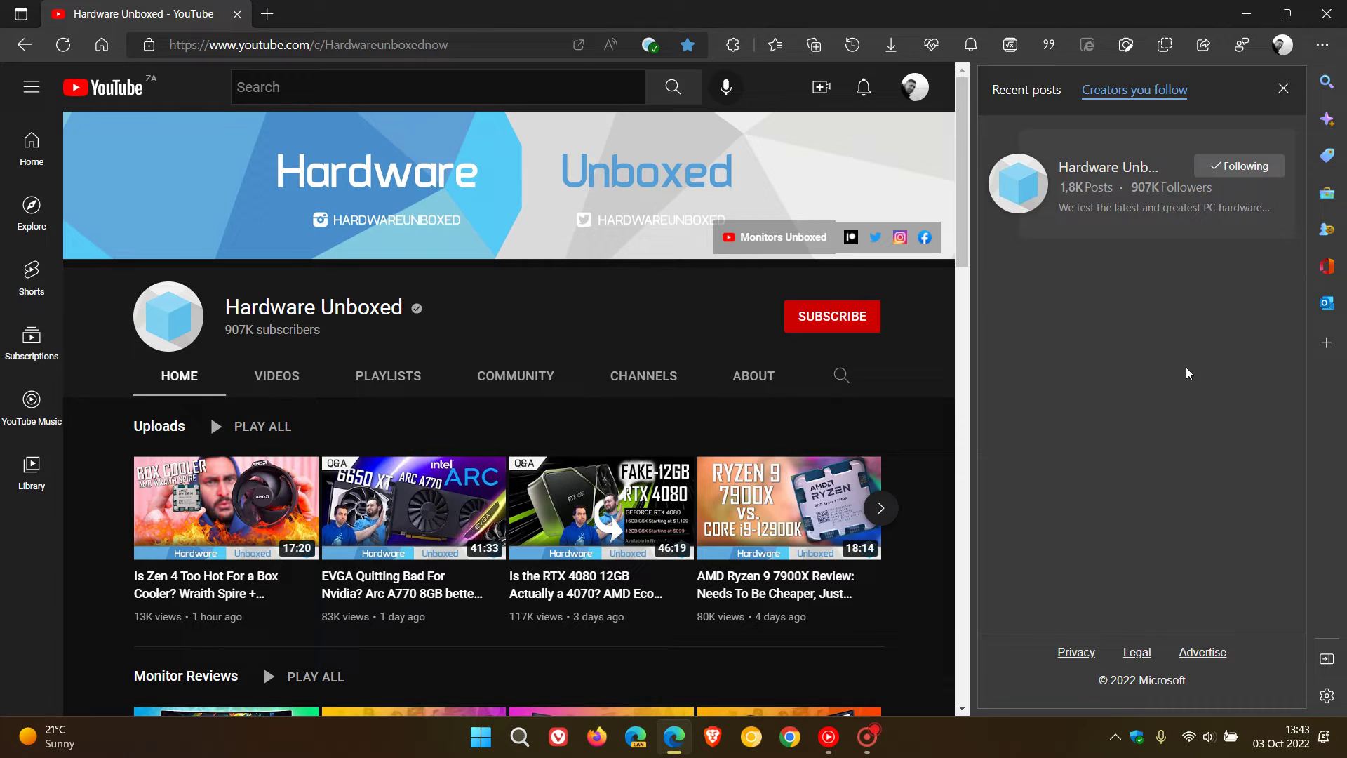
Close the side panel, go to the new tab page, and show followed creators from Collections
click(1280, 89)
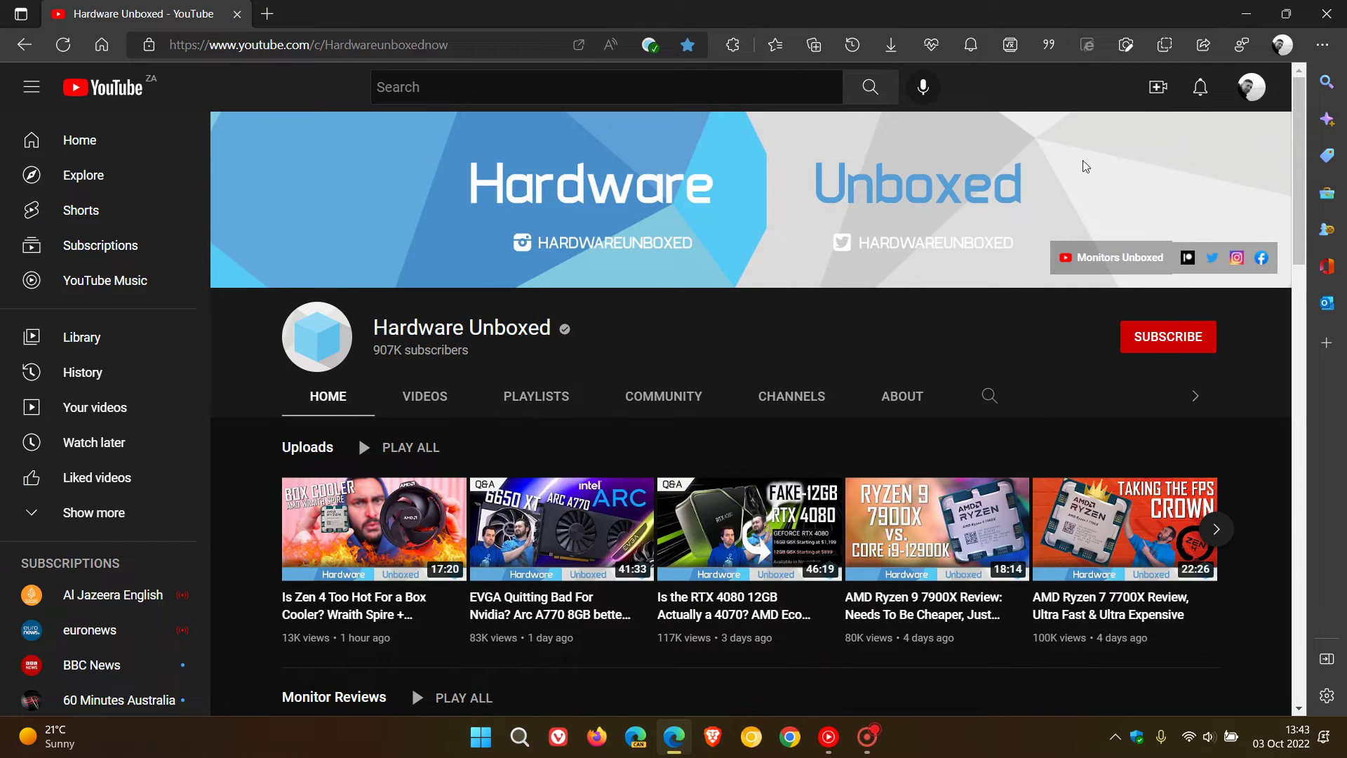
click(101, 46)
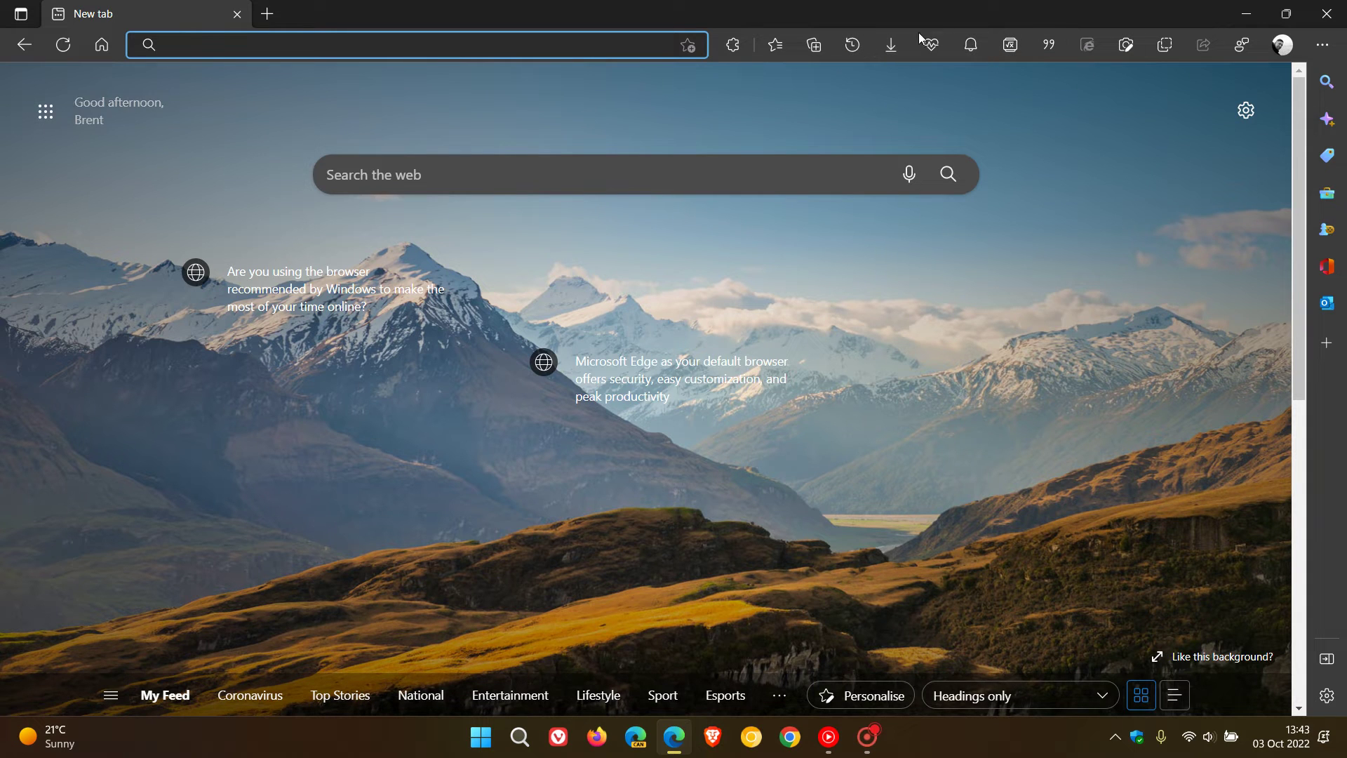
click(814, 47)
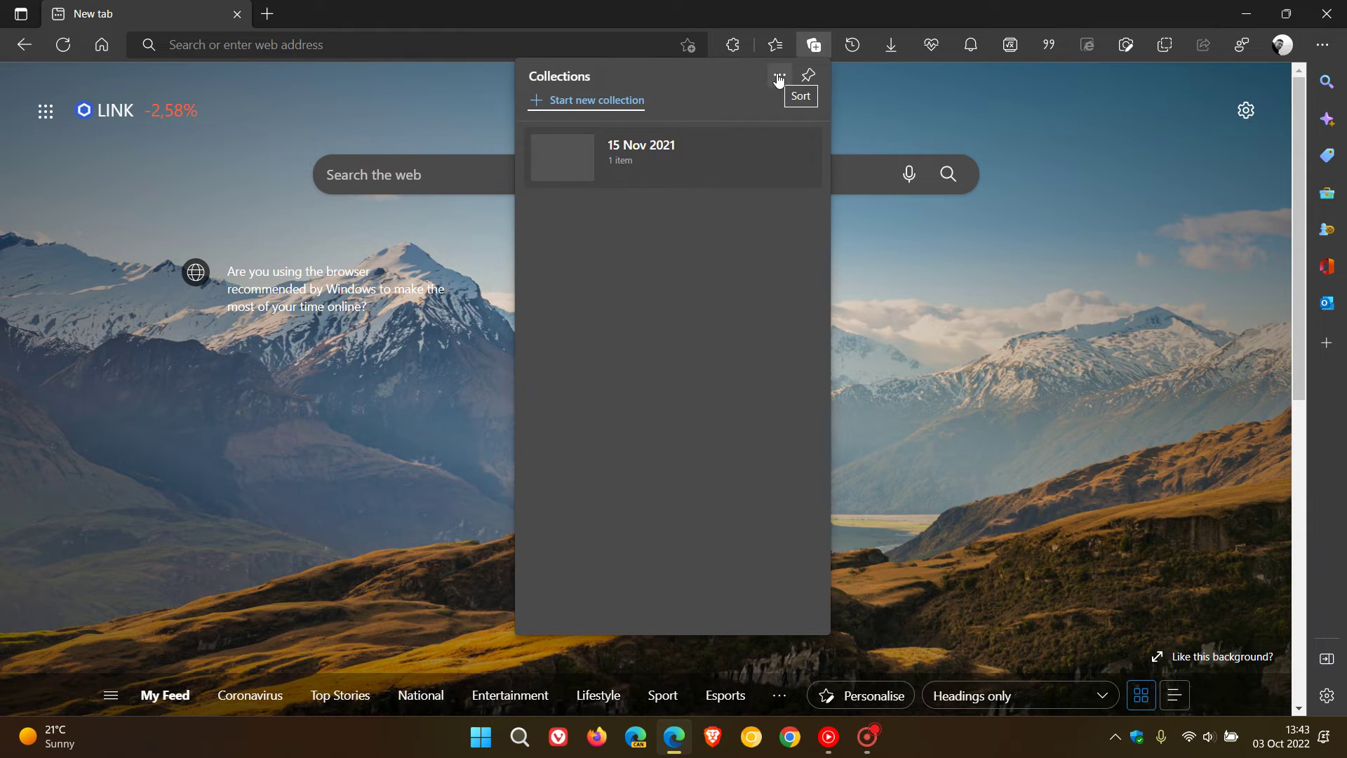
click(778, 79)
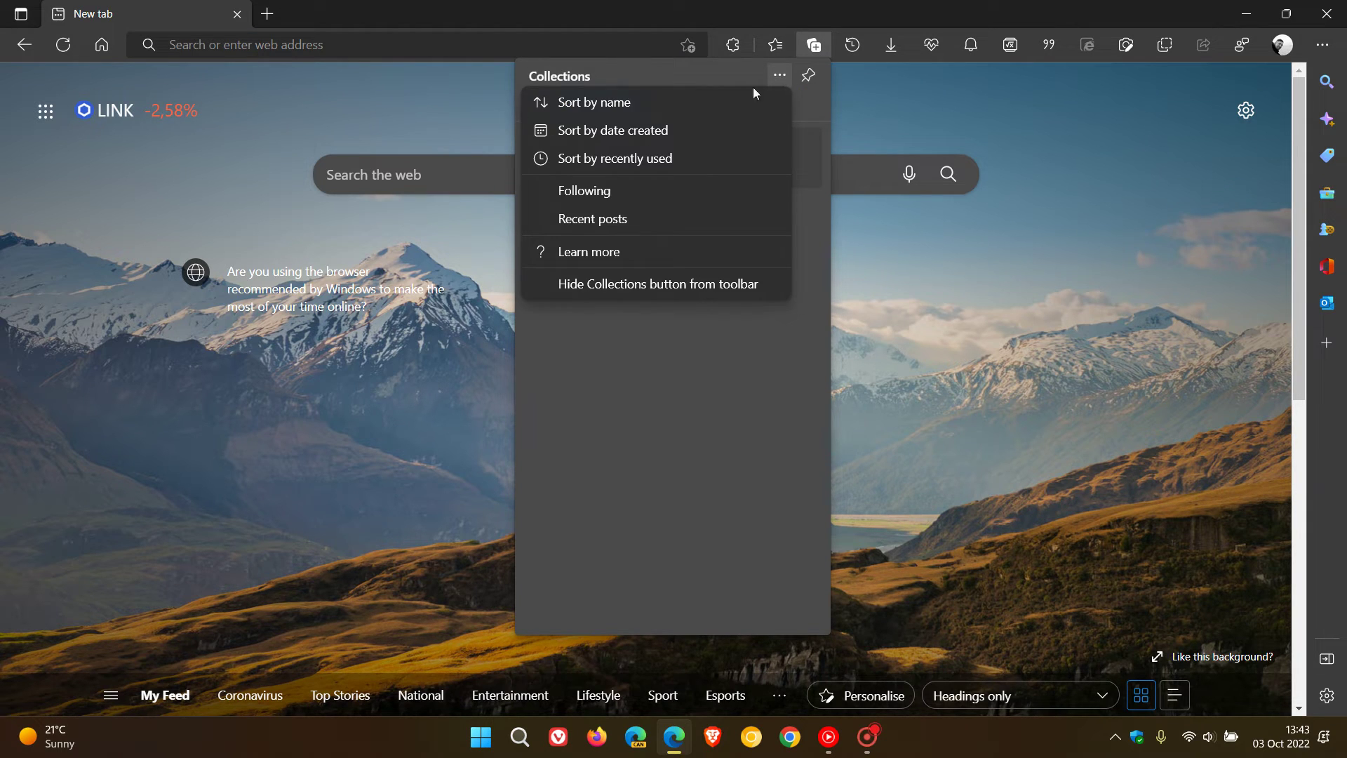
click(644, 198)
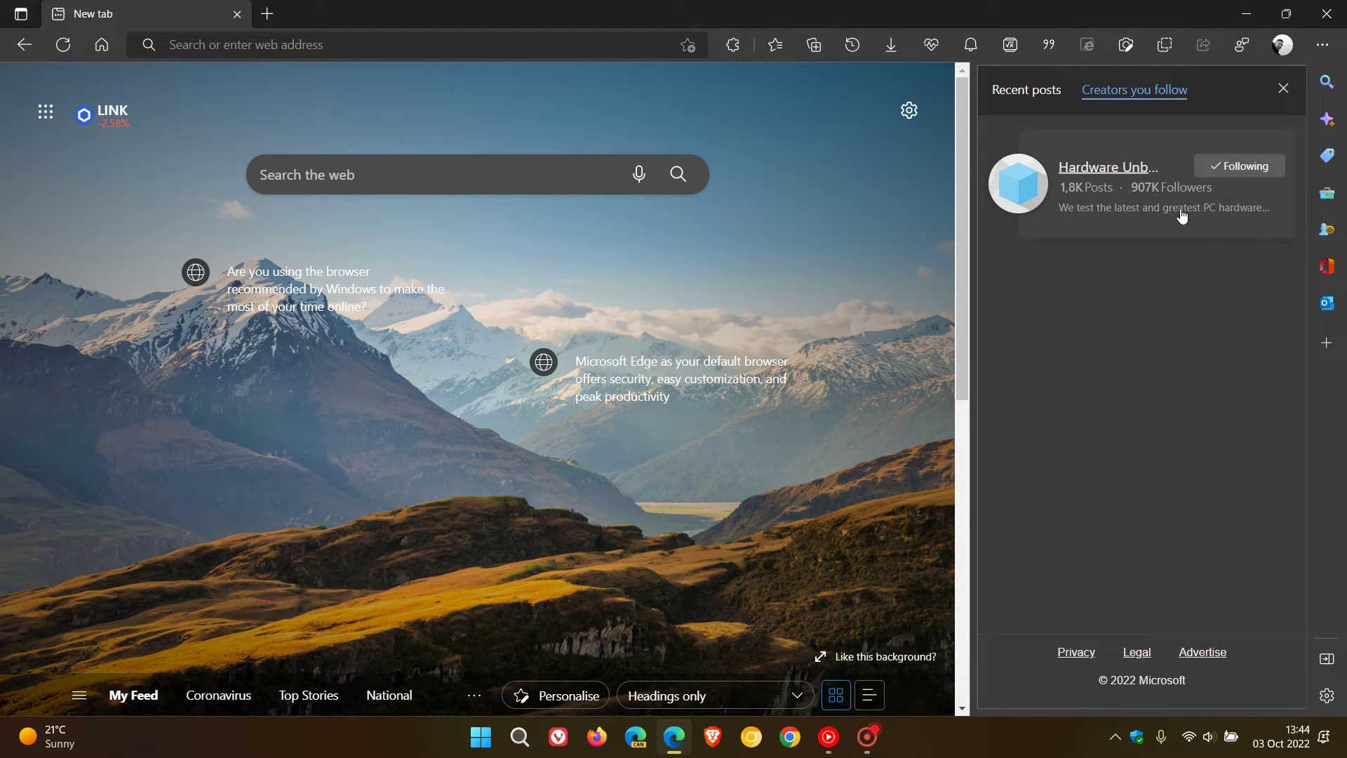
Show recent posts from followed creators via Collections, then close the side panel
click(815, 47)
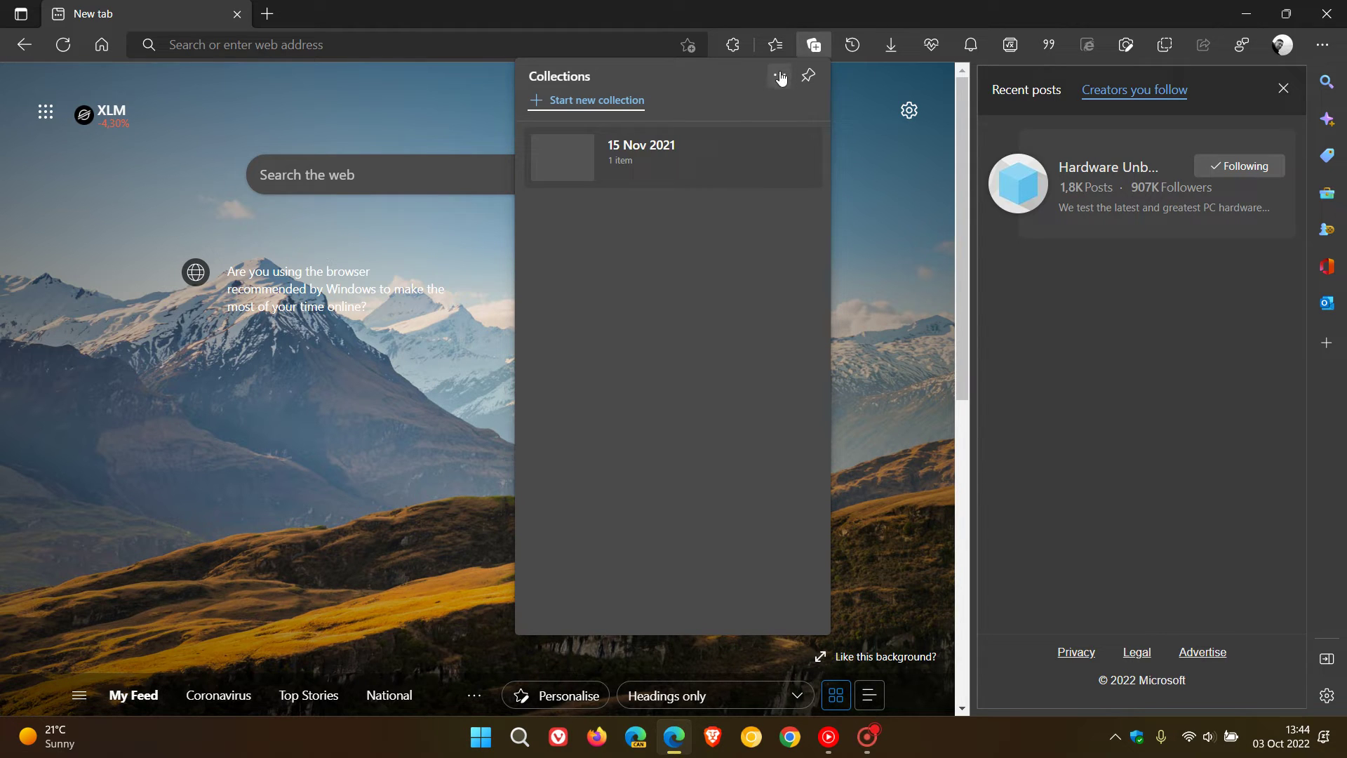
click(780, 76)
click(608, 224)
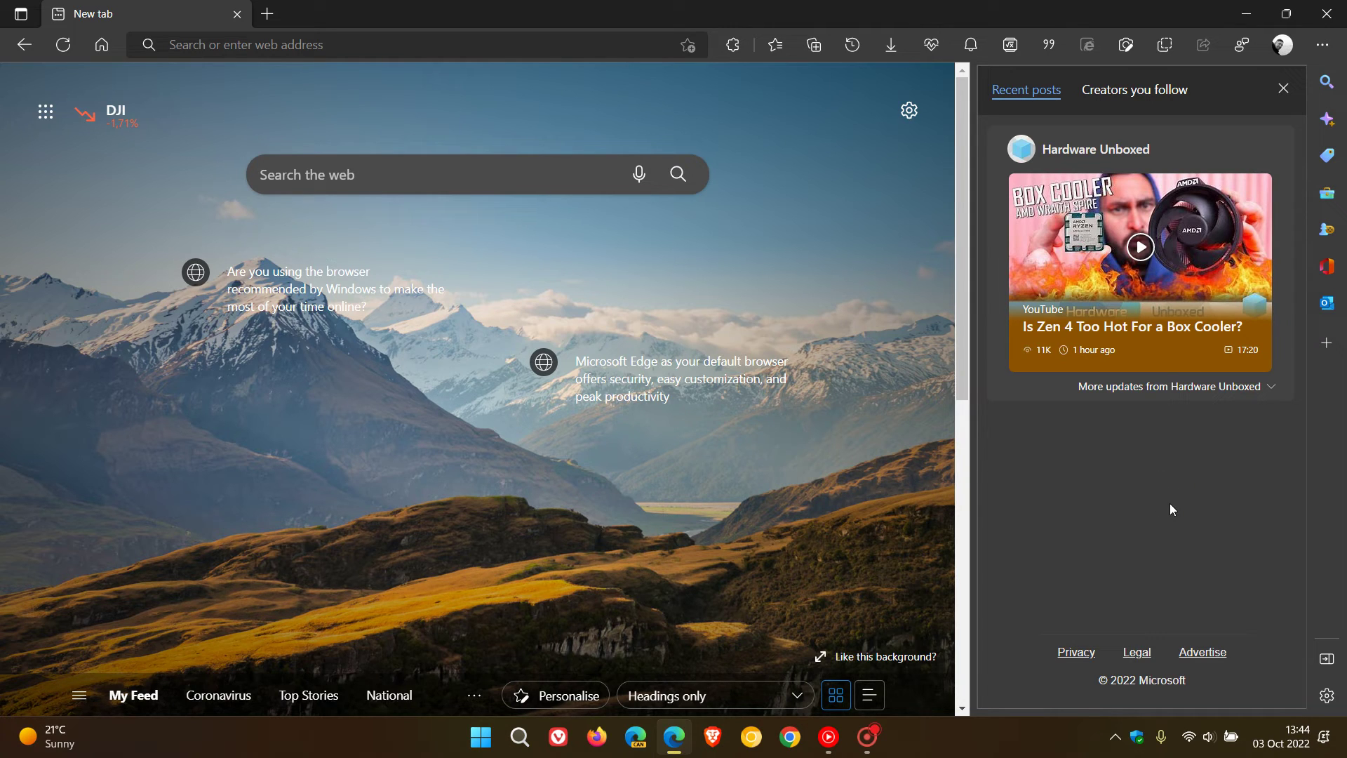
click(1283, 88)
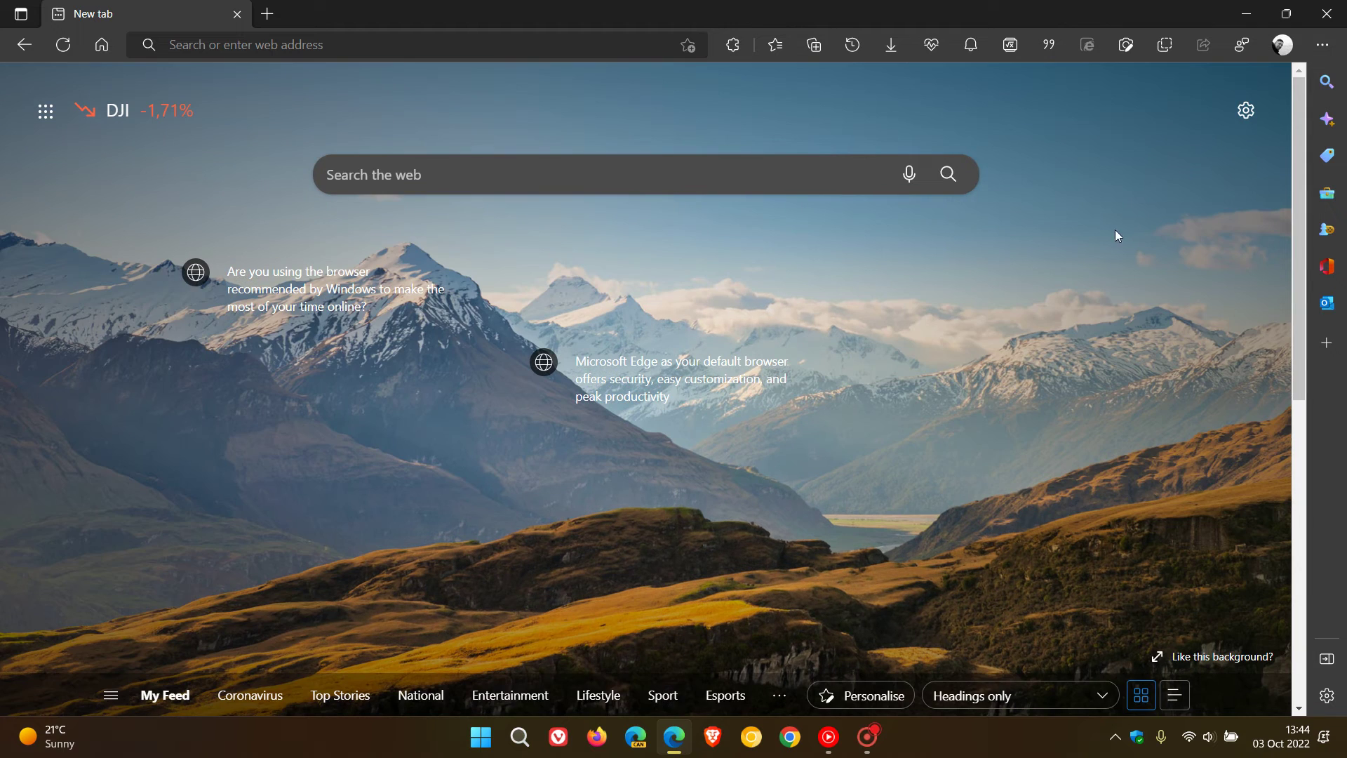
Open Edge's Privacy, search, and services settings and scroll down to the Services section
click(1323, 45)
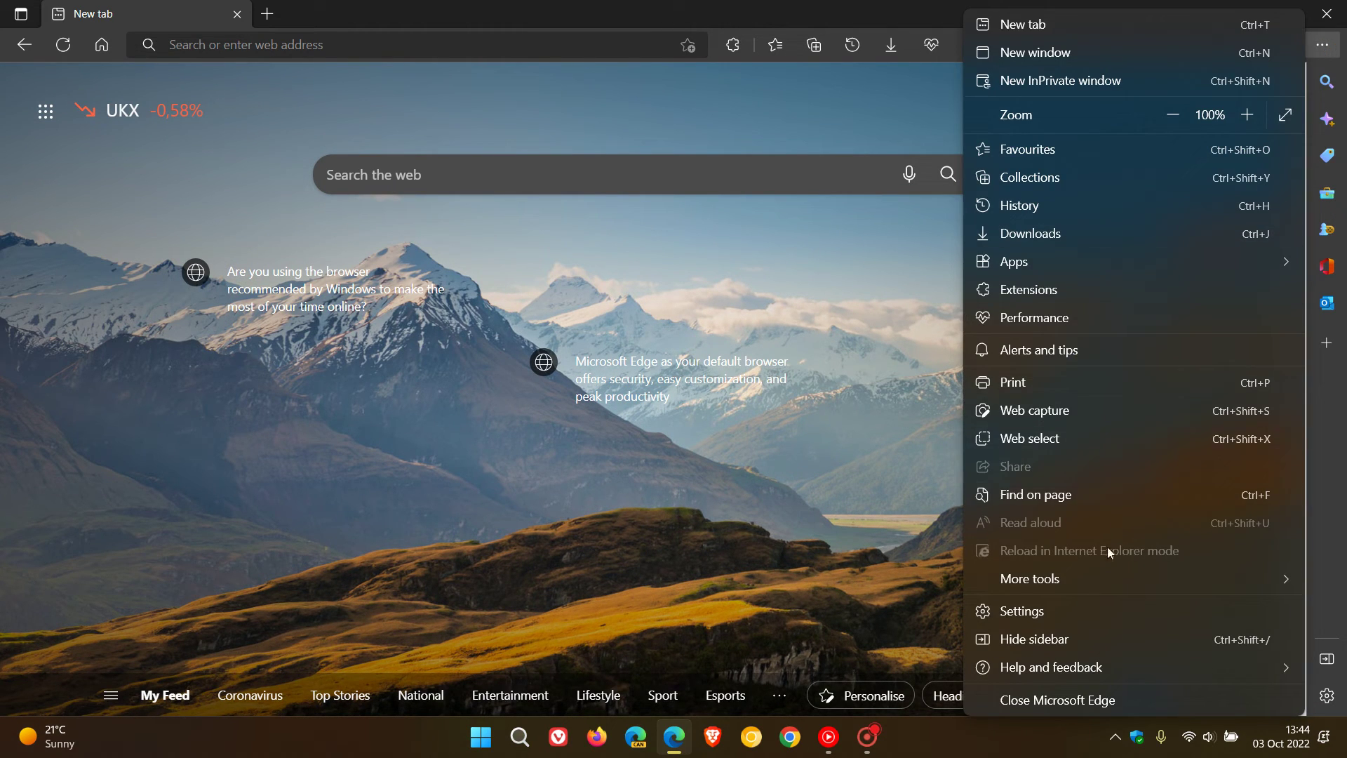
click(1084, 611)
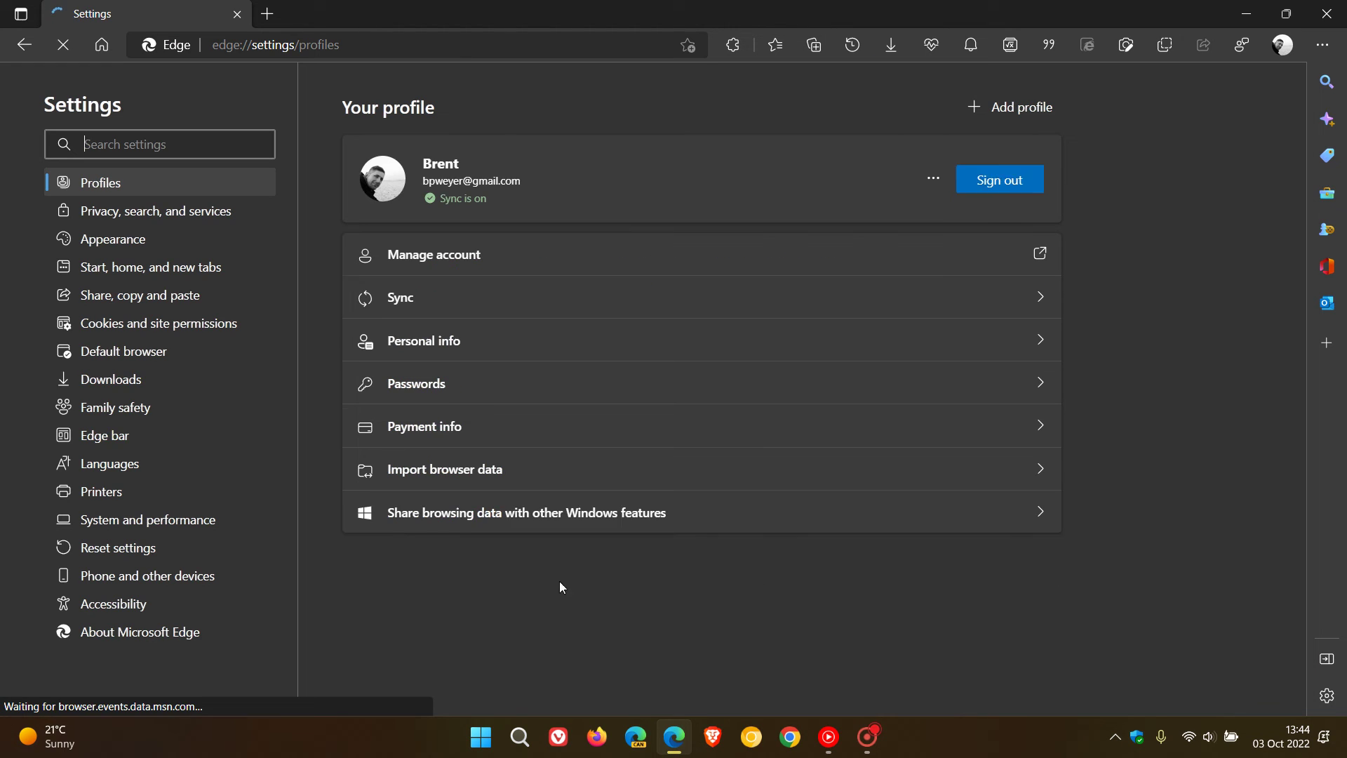
click(172, 214)
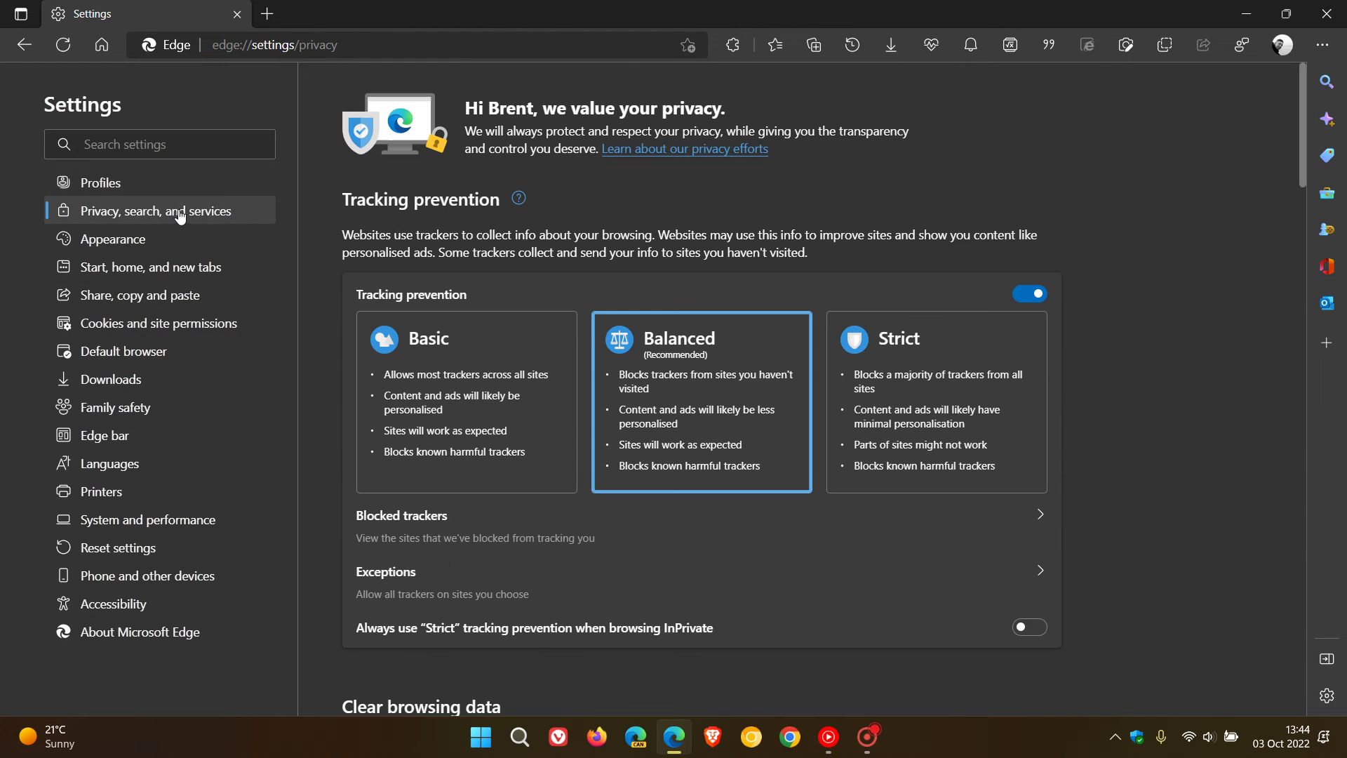
scroll(1190, 309, down, 10)
scroll(1190, 315, down, 15)
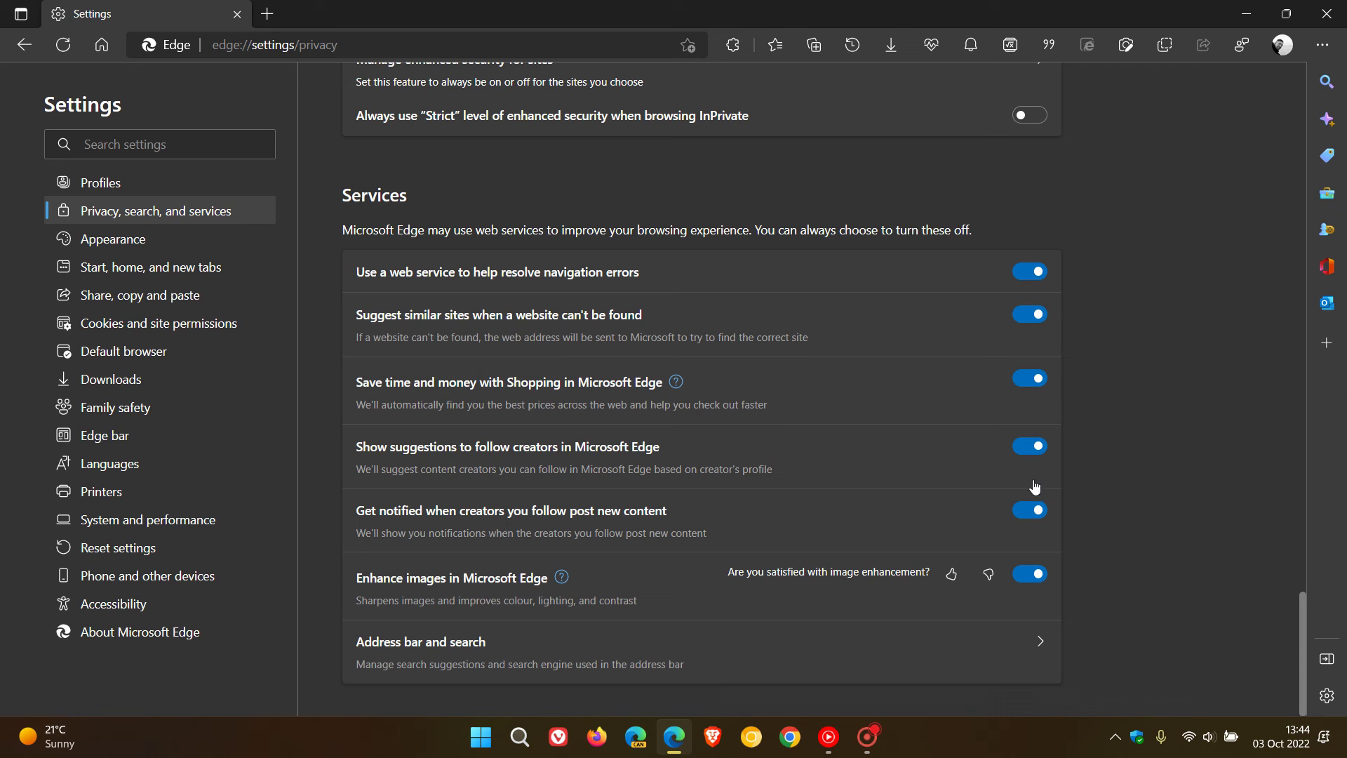
Switch both follow-creator toggles off, then turn suggestions and new-post notifications back on
click(1024, 520)
click(1030, 446)
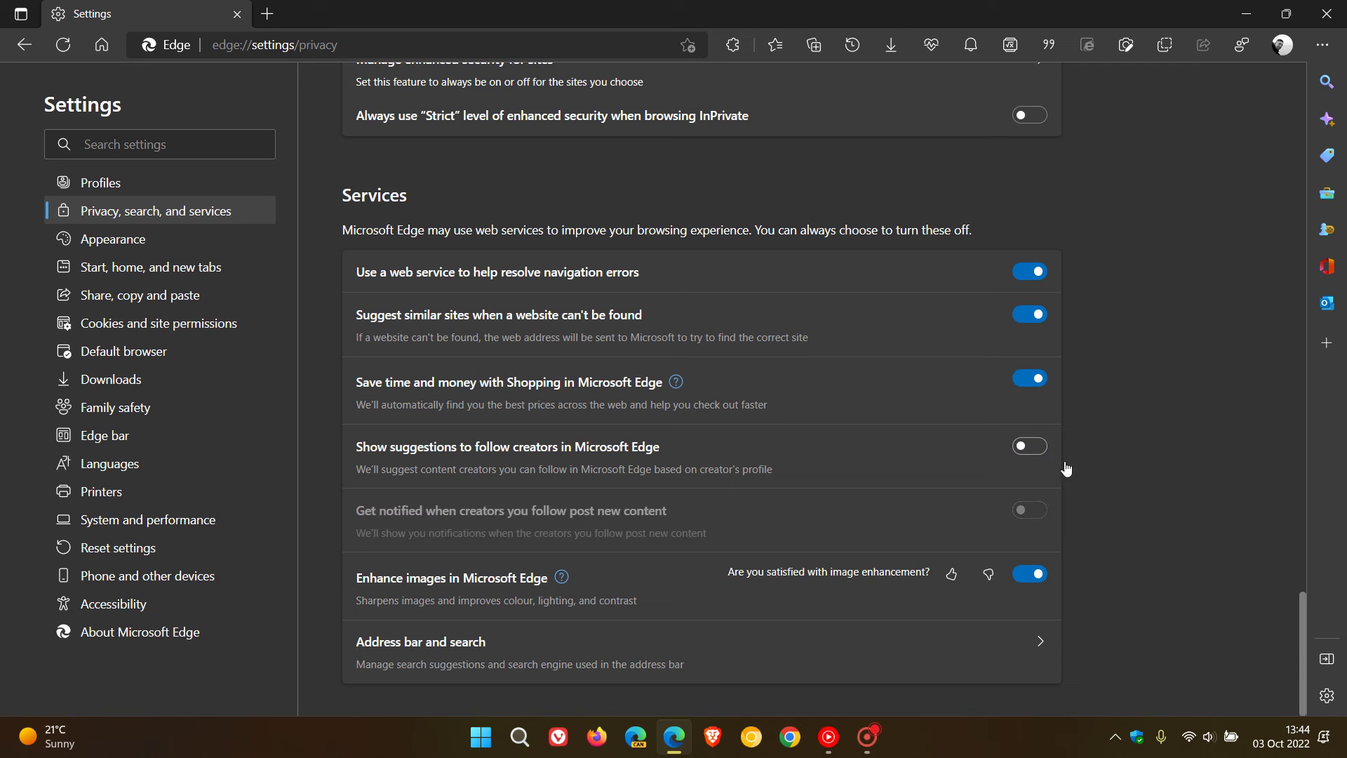
click(1045, 449)
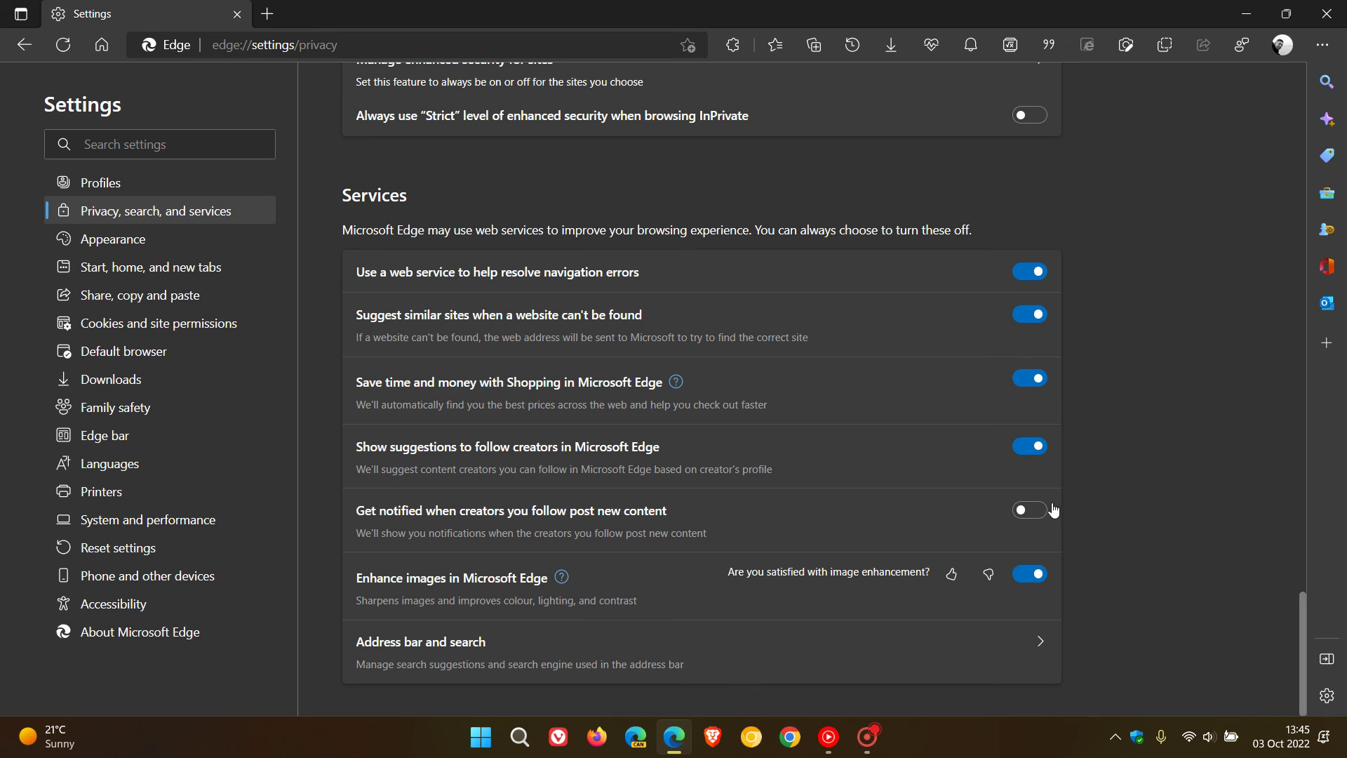
click(1049, 511)
Return from the settings page to the new tab home page
click(102, 45)
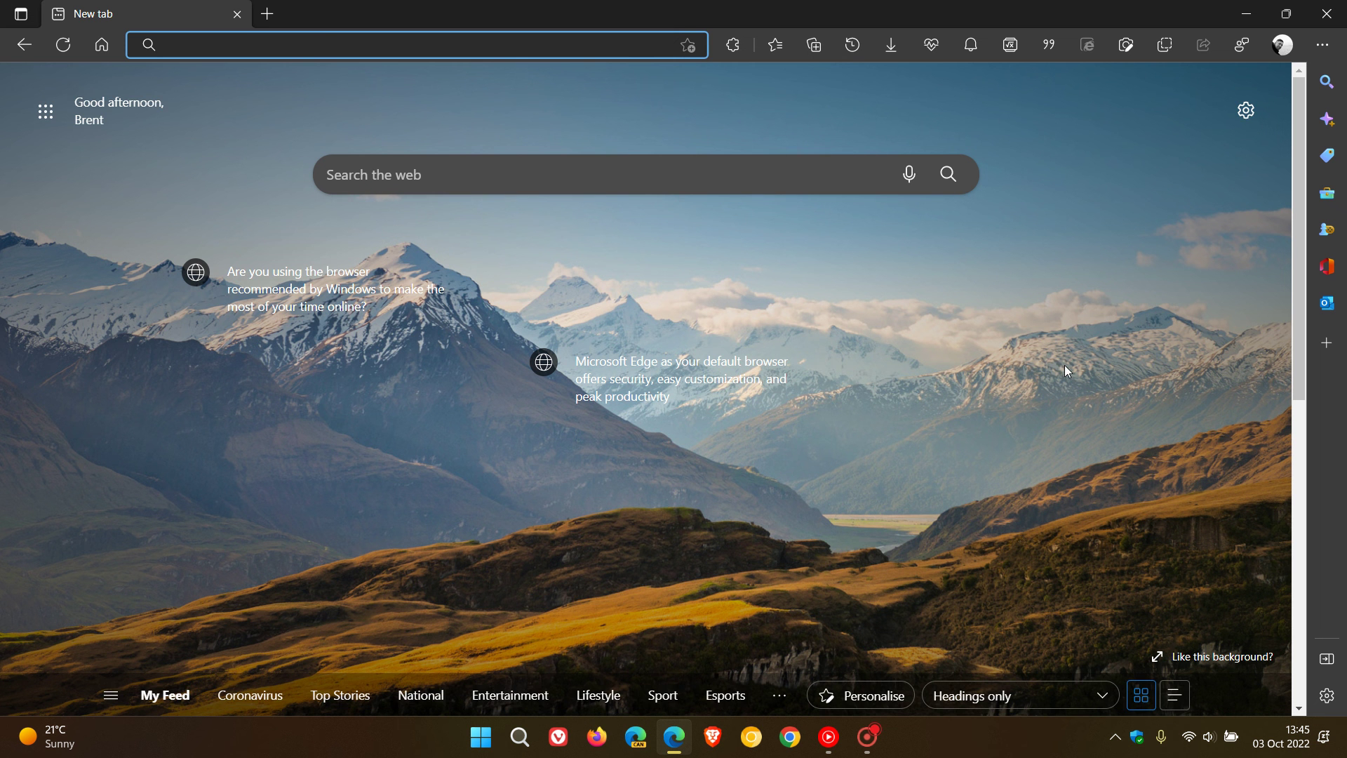